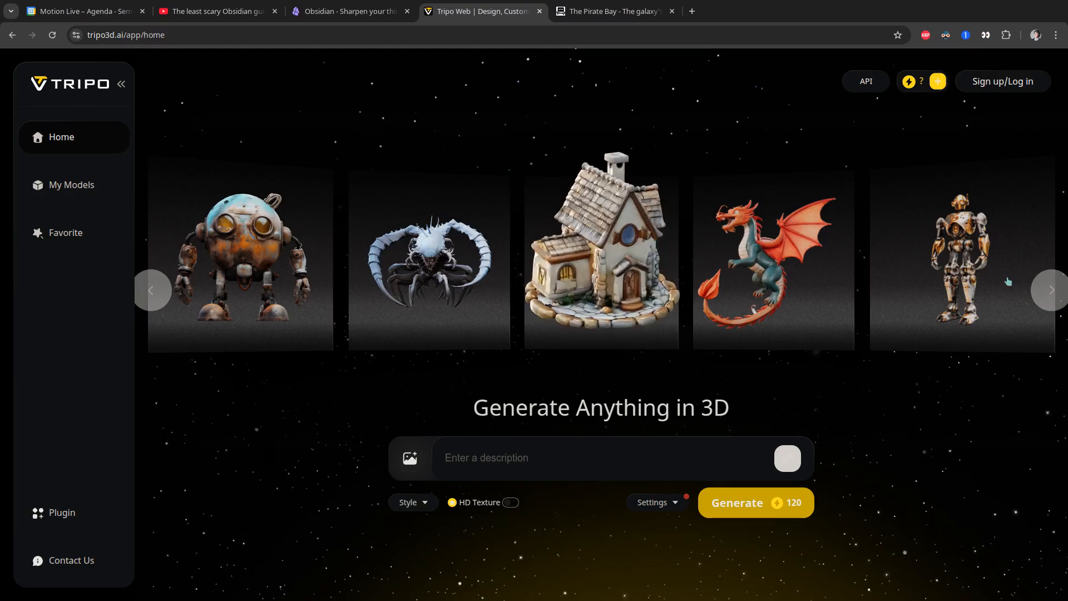
pyautogui.click(1036, 292)
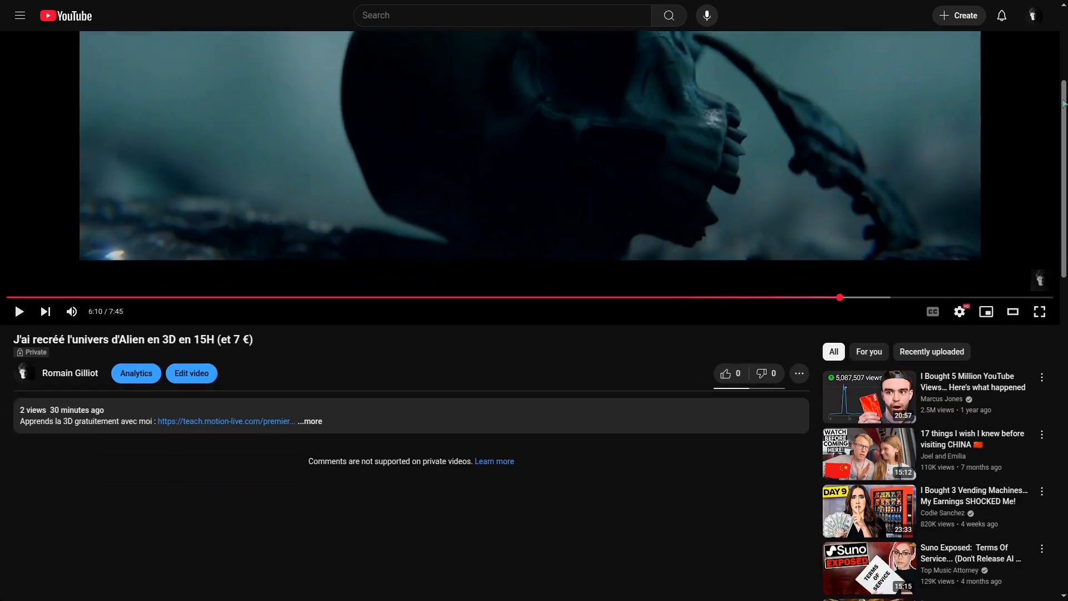
pyautogui.scroll(-2, 1063, 103)
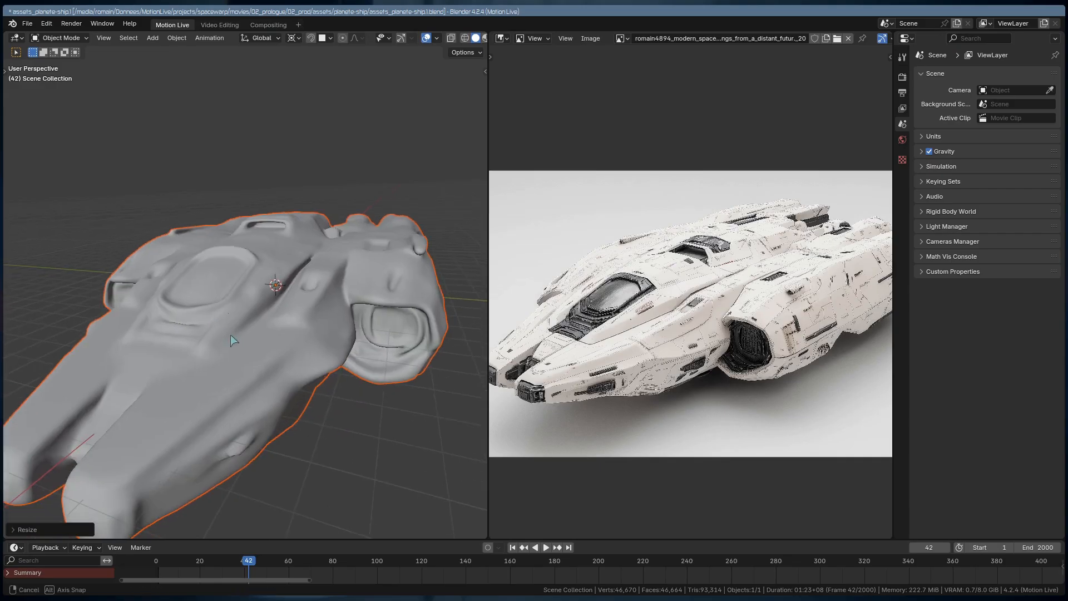
pyautogui.moveTo(231, 335)
pyautogui.mouseDown(button='middle')
pyautogui.moveTo(212, 335)
pyautogui.moveTo(250, 379)
pyautogui.mouseUp(button='middle')
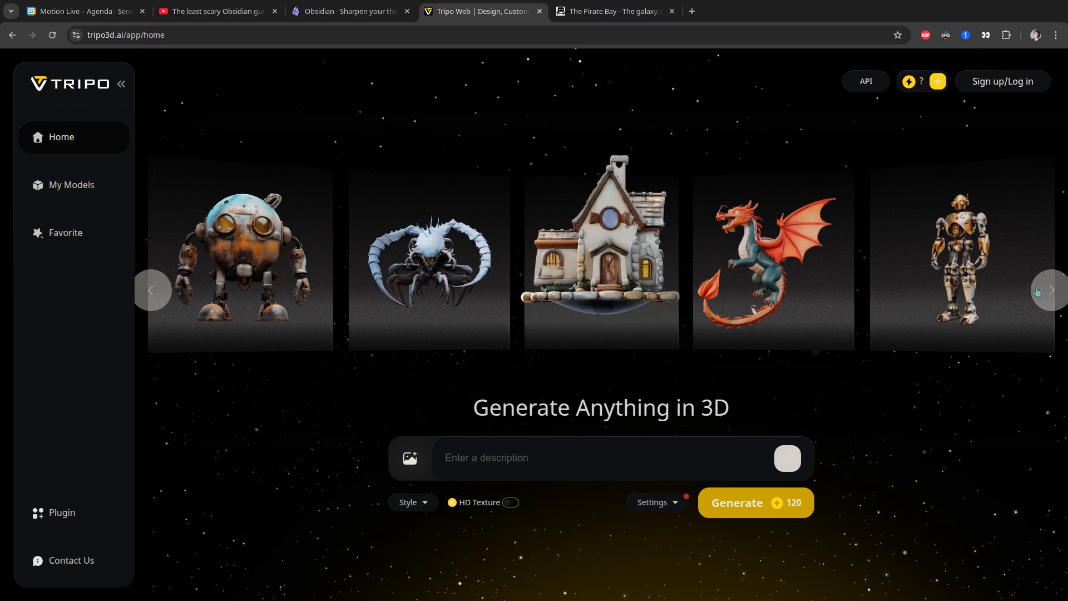
# Step: Browse through the sample 3D models in the carousel on the Tripo home page
pyautogui.click(1037, 292)
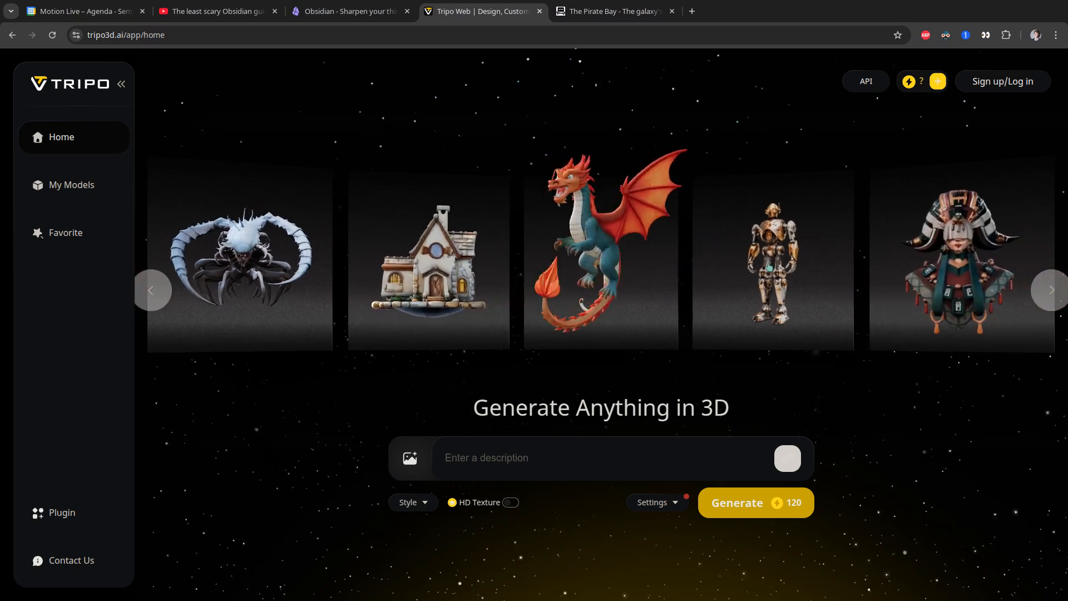
pyautogui.click(1045, 298)
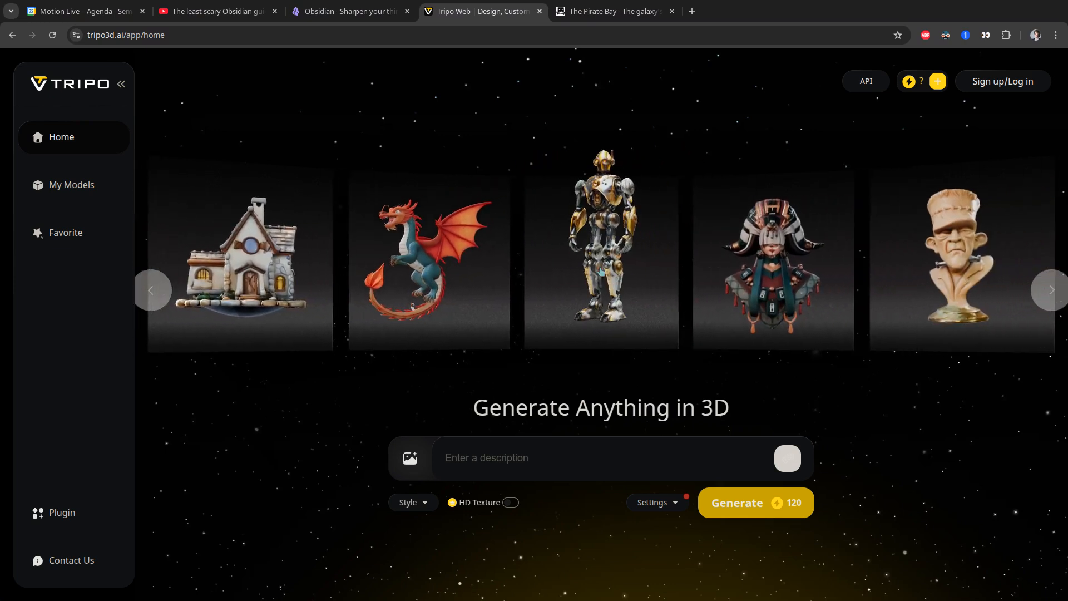
pyautogui.click(1039, 292)
pyautogui.click(624, 253)
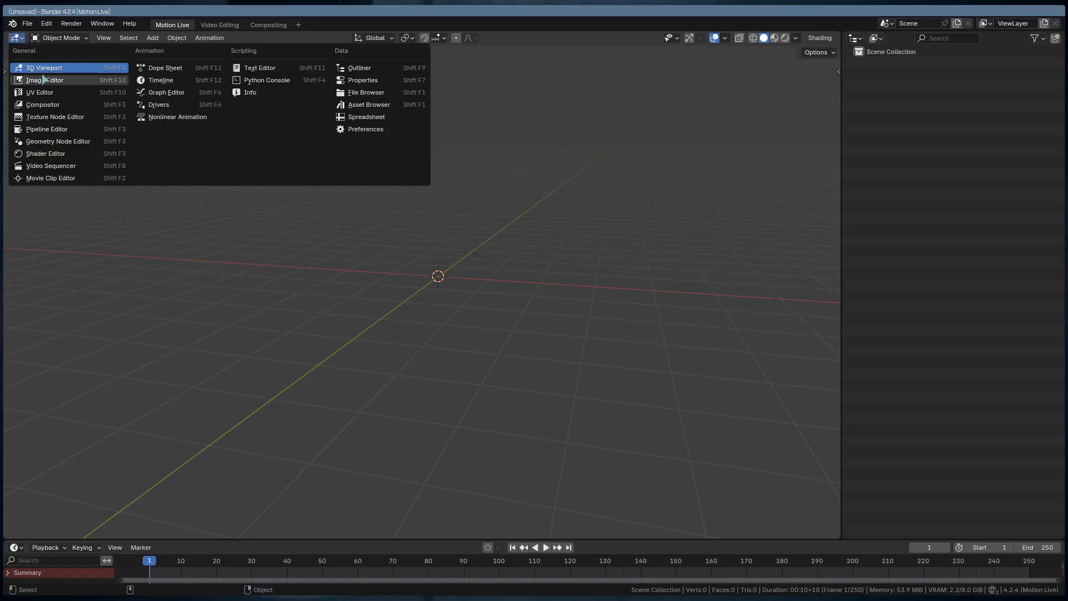
# Step: Switch to Blender and turn the main 3D viewport into an Image Editor
pyautogui.click(44, 79)
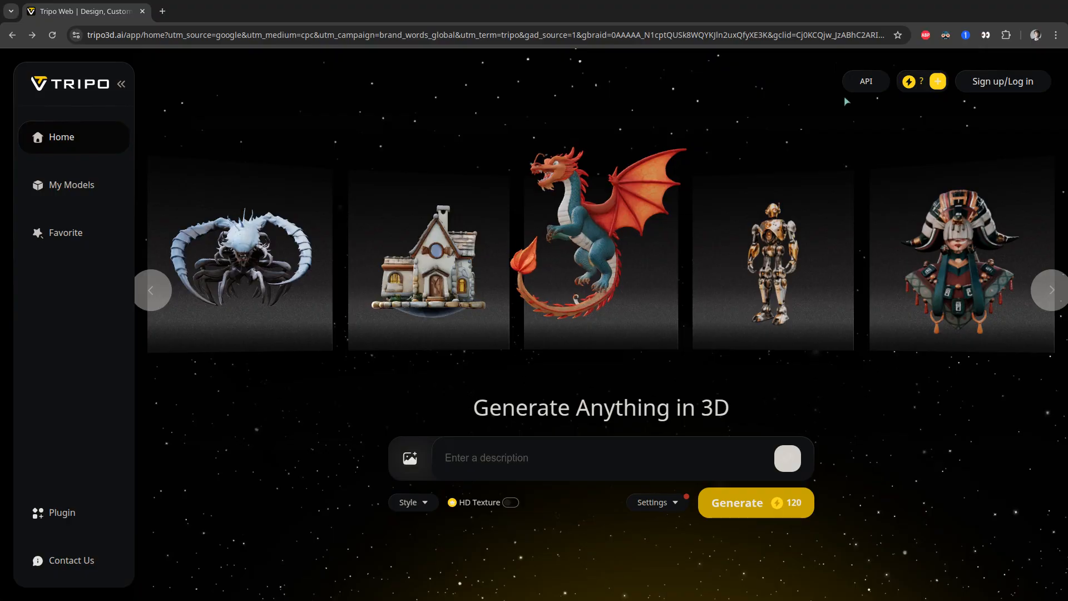
# Step: Switch to the browser, open the Tripo API page and go to the platform's Quick Start documentation
pyautogui.click(863, 88)
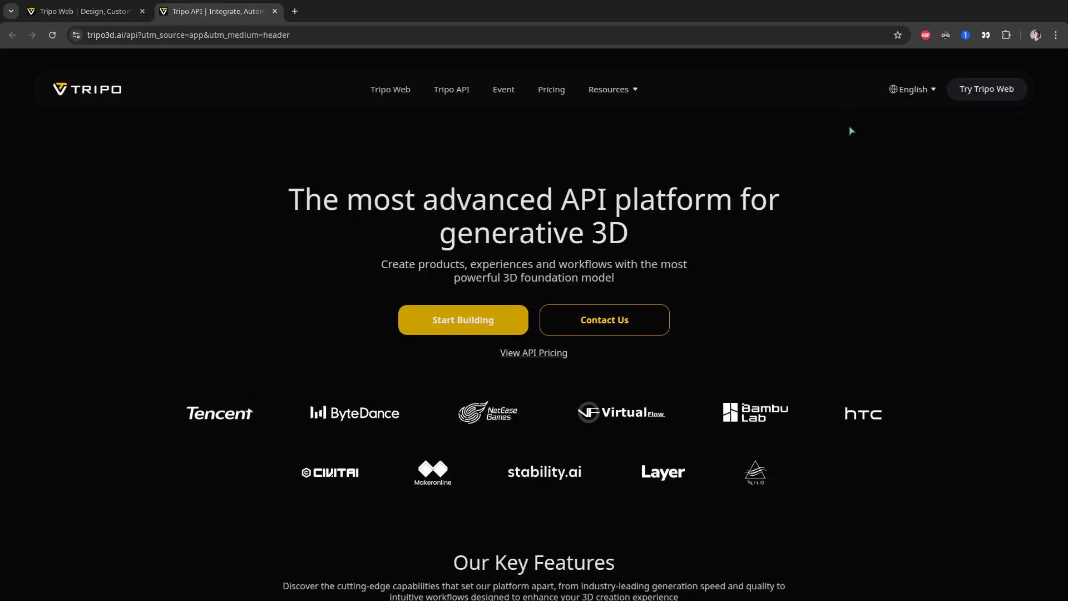
pyautogui.scroll(-1, 959, 233)
pyautogui.click(463, 247)
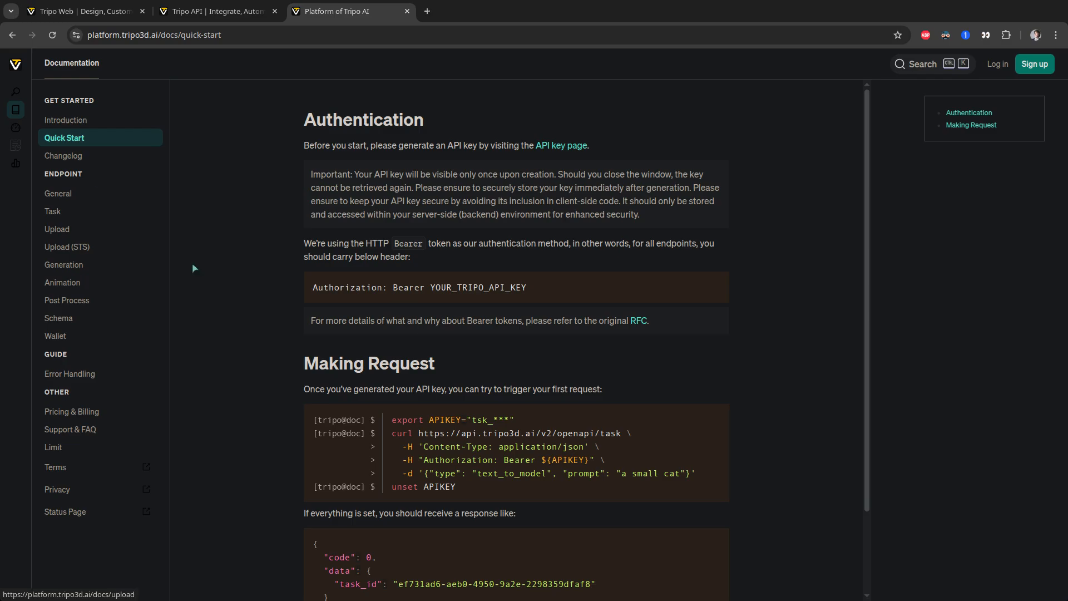
pyautogui.moveTo(869, 185); pyautogui.dragTo(872, 271)
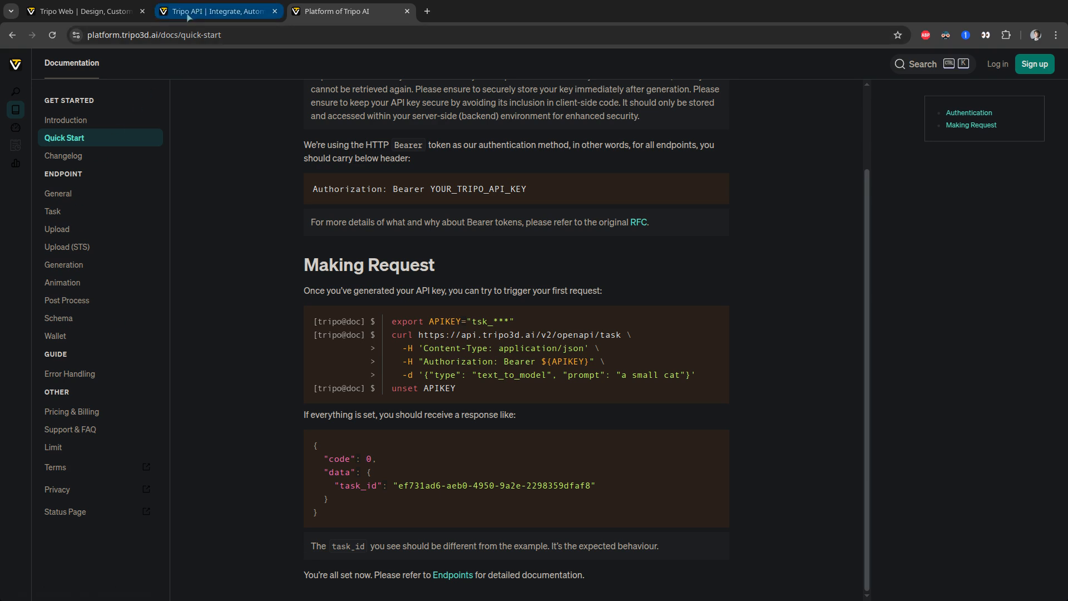
pyautogui.moveTo(419, 334); pyautogui.dragTo(603, 335)
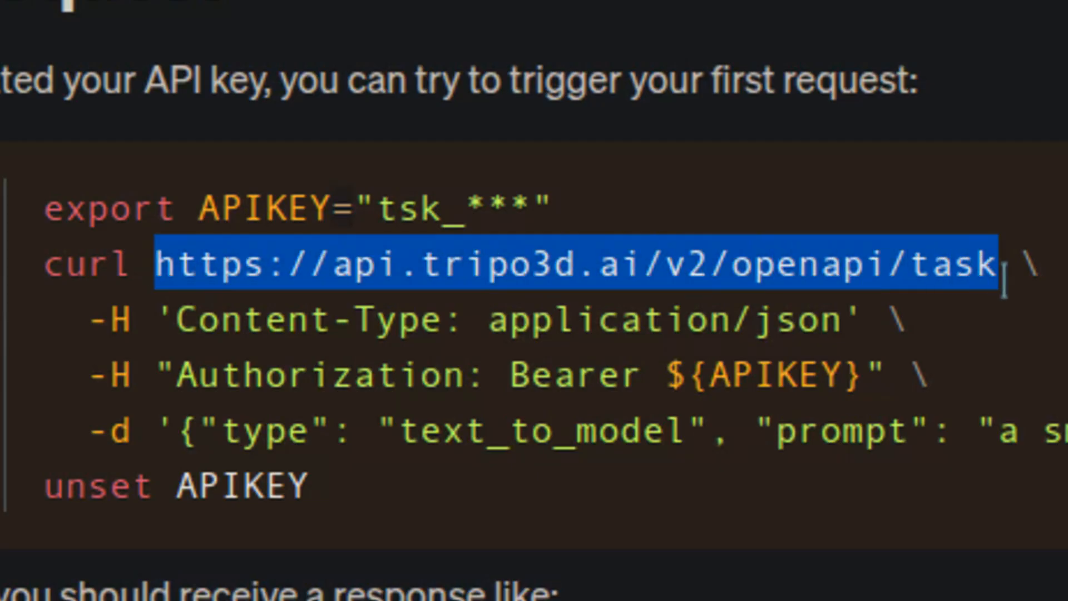
pyautogui.hotkey('ctrl', 'c')
pyautogui.hotkey('ctrl', 'l')
pyautogui.hotkey('ctrl', 'v')
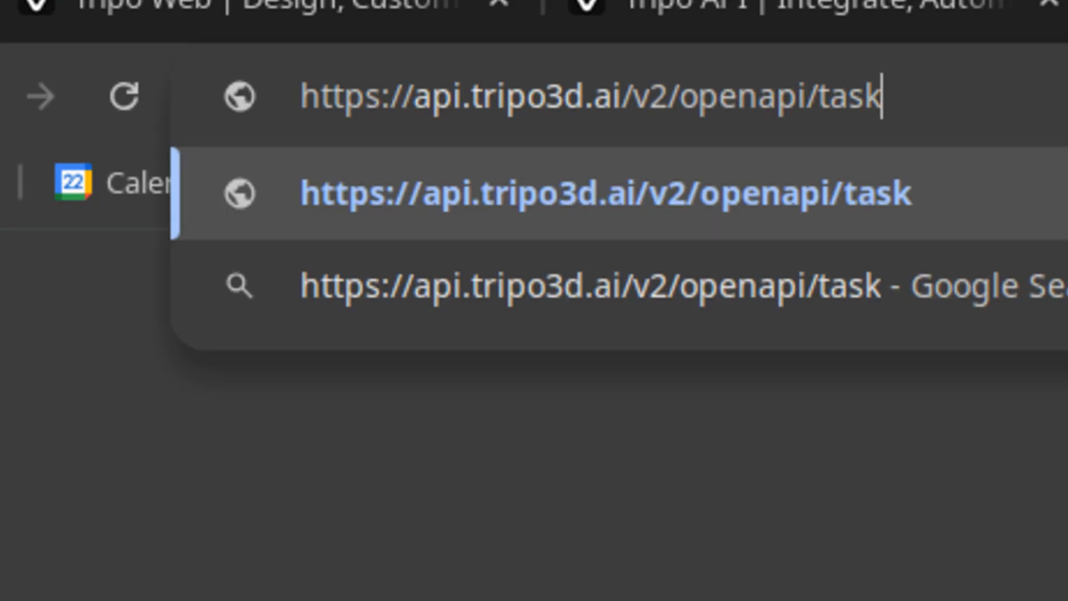
pyautogui.press('Return')
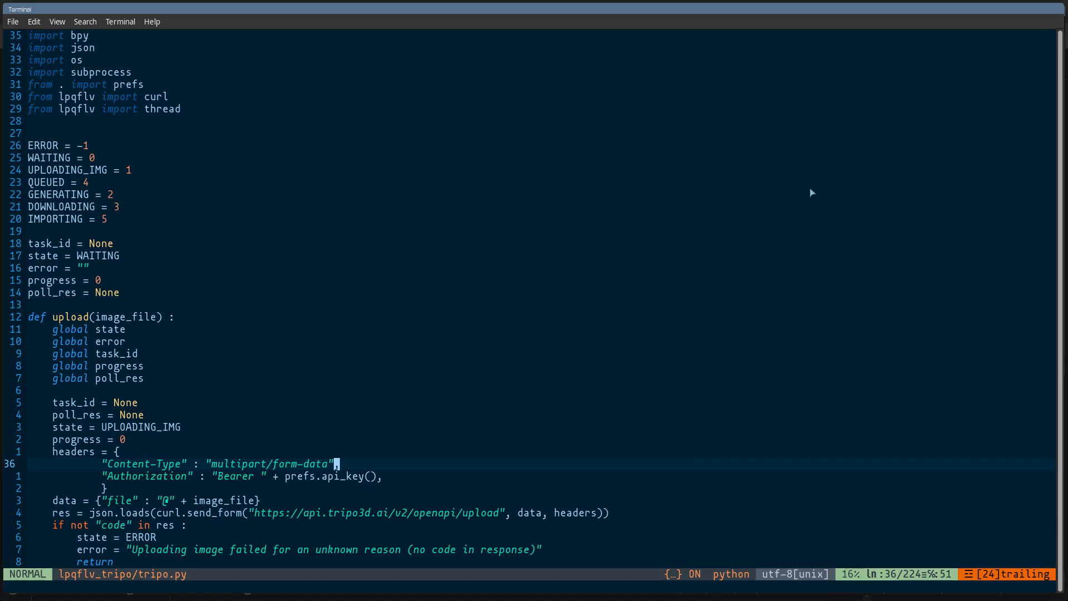
pyautogui.scroll(-5, 807, 193)
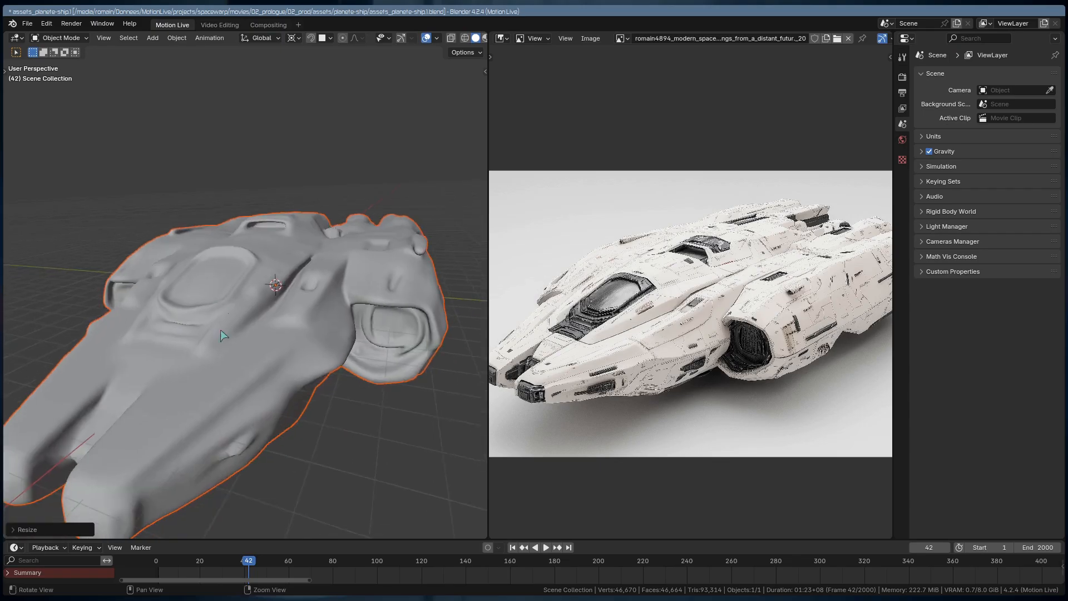
# Step: Switch to Blender, clear the selection and examine the spaceship's shape from several angles against the reference image
pyautogui.moveTo(220, 329); pyautogui.dragTo(251, 384, button='middle')
pyautogui.click(271, 357)
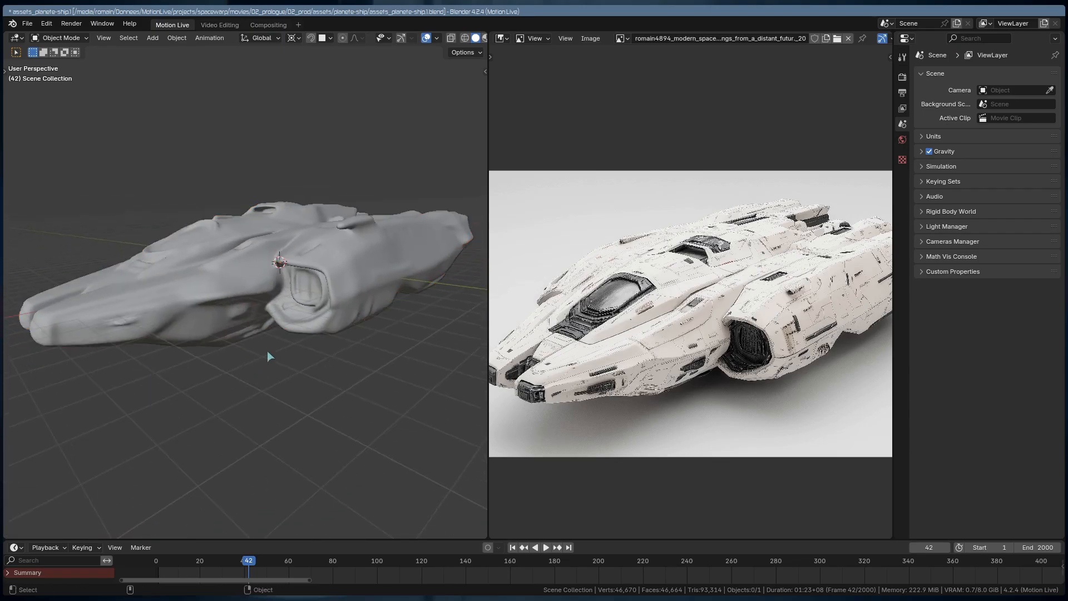
pyautogui.moveTo(268, 351); pyautogui.dragTo(372, 389, button='middle')
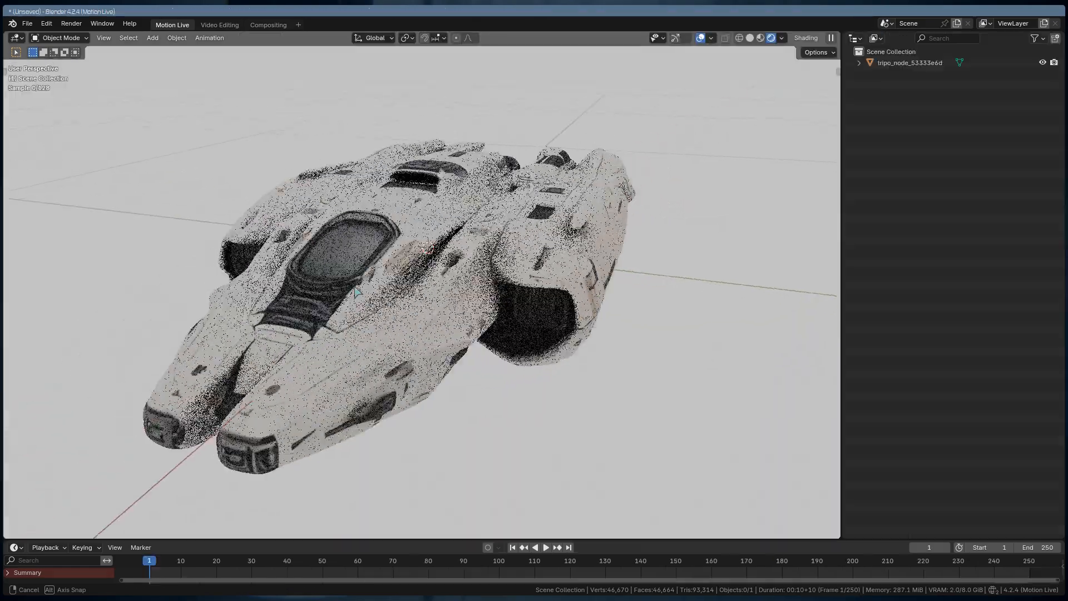
pyautogui.moveTo(358, 291); pyautogui.dragTo(506, 294, button='middle')
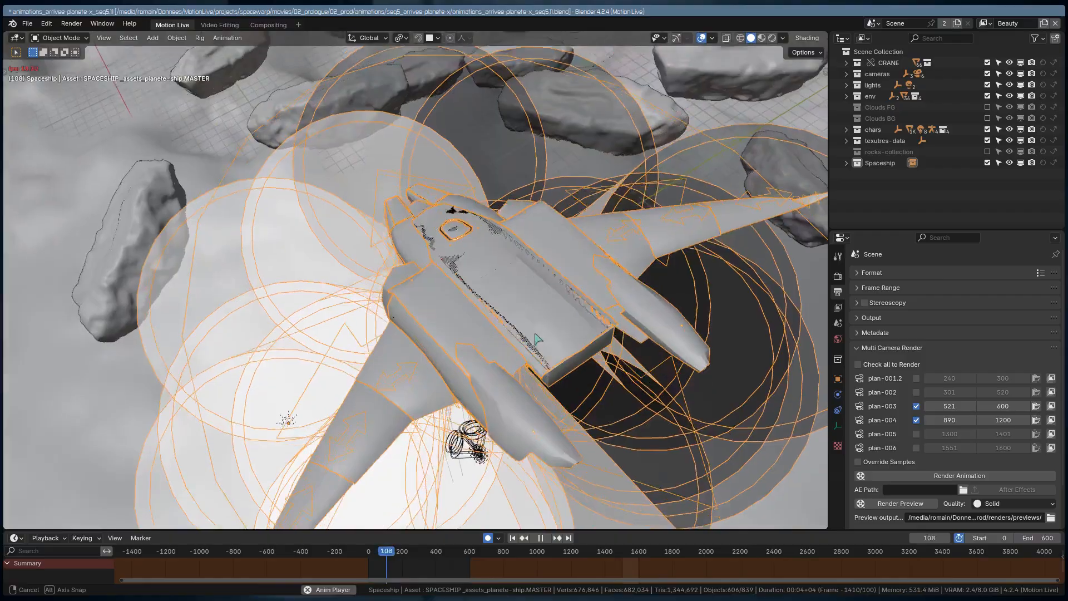
pyautogui.moveTo(540, 303); pyautogui.dragTo(684, 310, button='middle')
pyautogui.hotkey('alt', 'a')
pyautogui.keyDown('shift'); pyautogui.moveTo(422, 351); pyautogui.dragTo(445, 215, button='middle'); pyautogui.keyUp('shift')
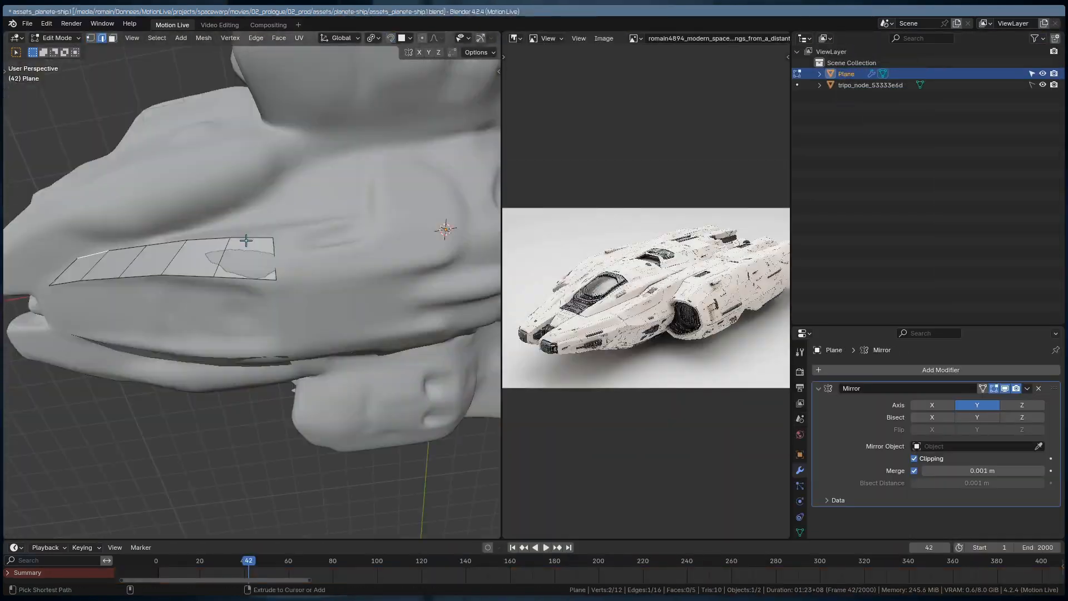
pyautogui.moveTo(312, 334); pyautogui.dragTo(328, 334, button='middle')
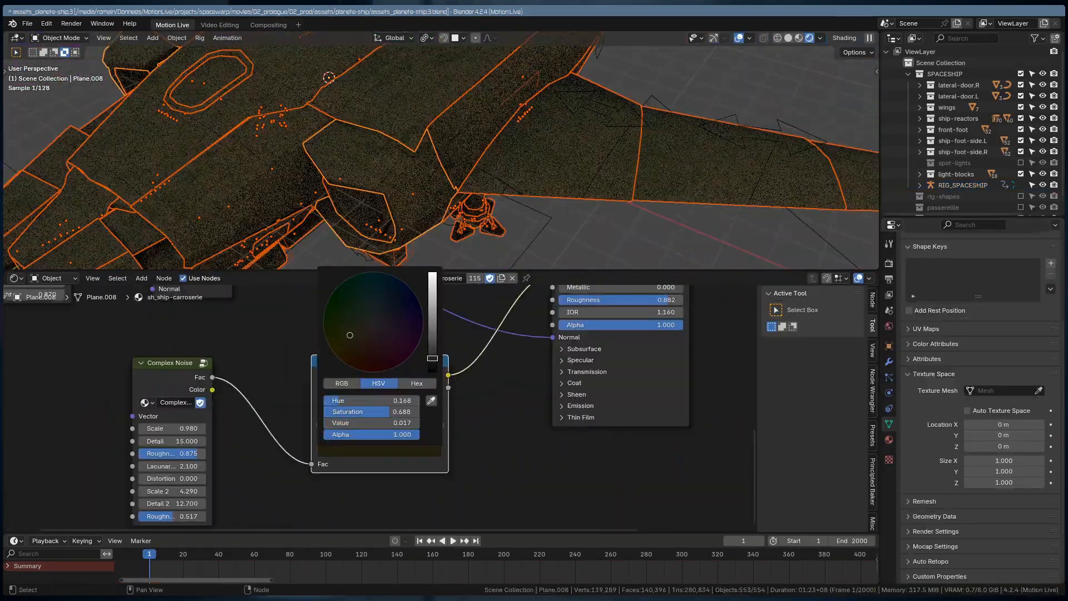
# Step: Save the spaceship file with the current edits to its material nodes
pyautogui.moveTo(173, 369); pyautogui.dragTo(409, 417)
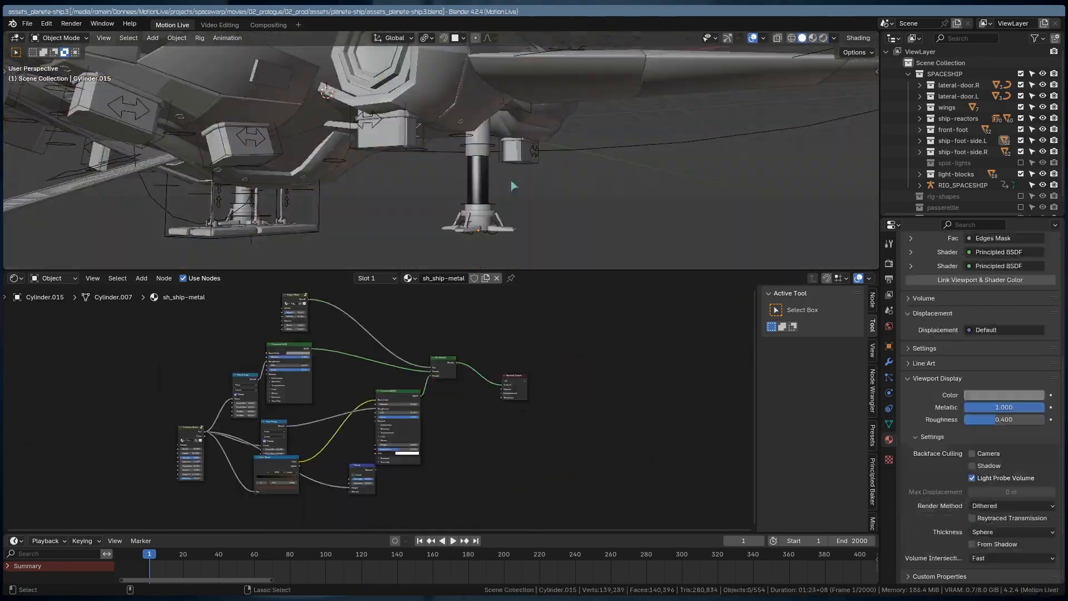
pyautogui.hotkey('ctrl', 's')
pyautogui.moveTo(412, 167); pyautogui.dragTo(420, 187, button='middle')
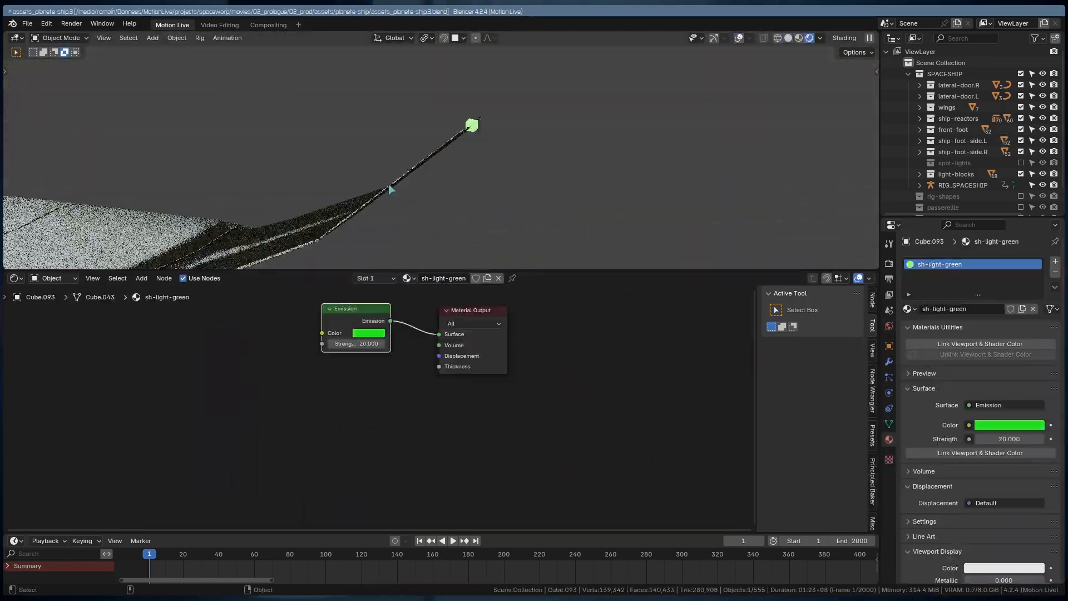
pyautogui.hotkey('ctrl', 's')
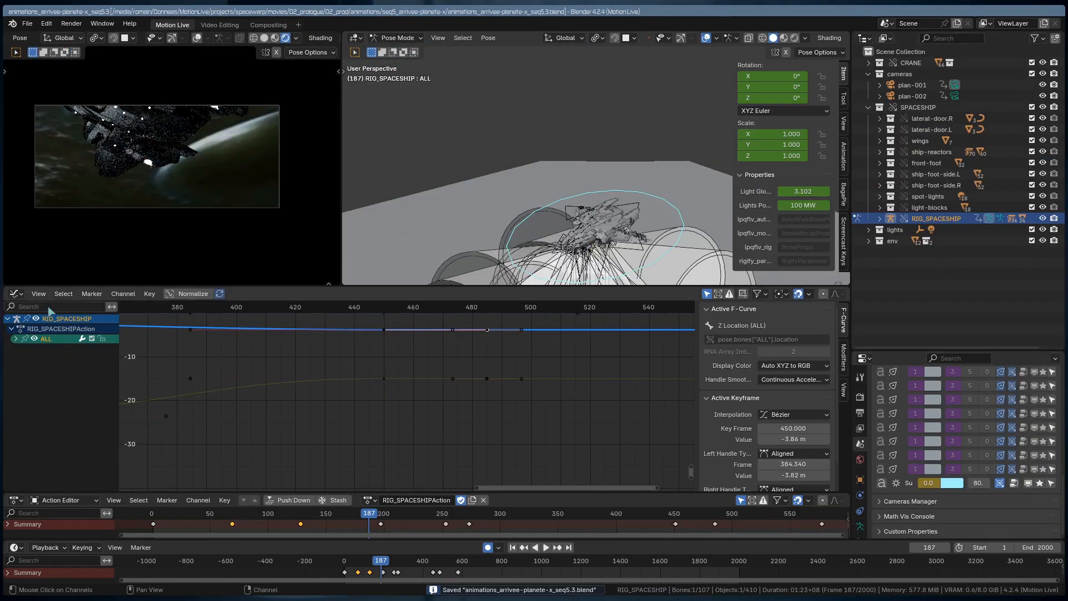
# Step: Change the Graph Editor area to the Shader Editor and frame all of its nodes
pyautogui.click(17, 294)
pyautogui.click(46, 388)
pyautogui.press('Home')
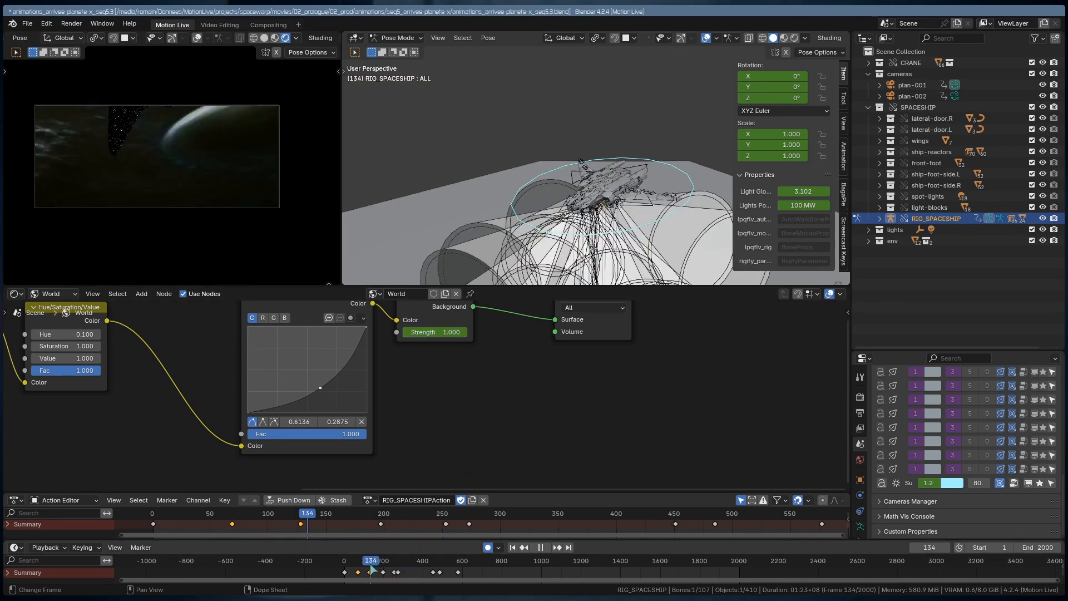
# Step: Return to the first frame, play the spaceship animation and scrub forward through it on the timeline
pyautogui.hotkey('shift', 'Left')
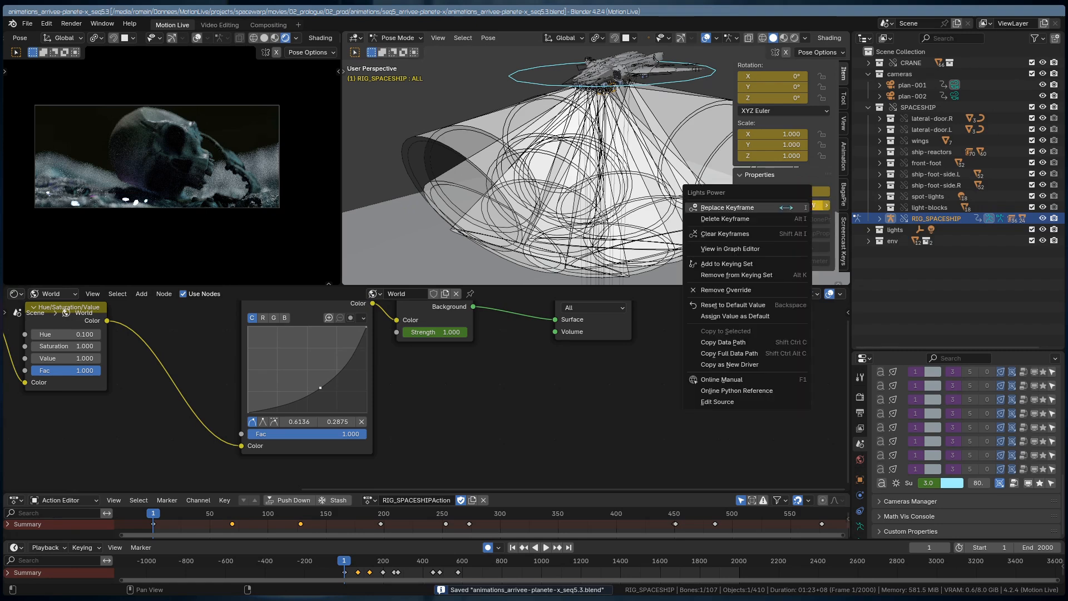
pyautogui.press('space')
pyautogui.moveTo(346, 561); pyautogui.dragTo(381, 571)
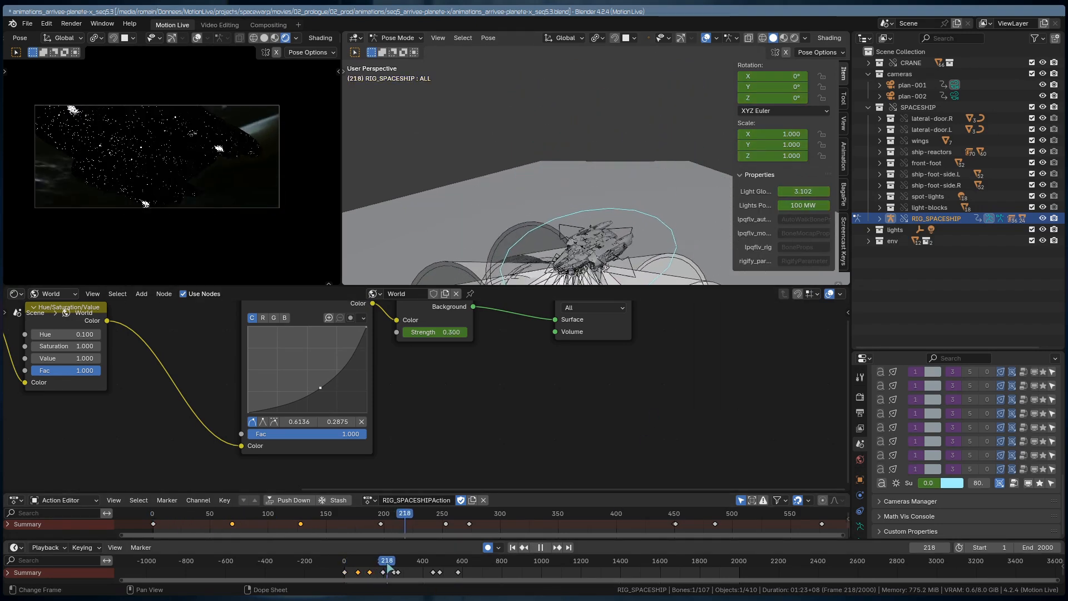
# Step: Open the Dirt Radius custom property of the spaceship rig for editing
pyautogui.click(968, 431)
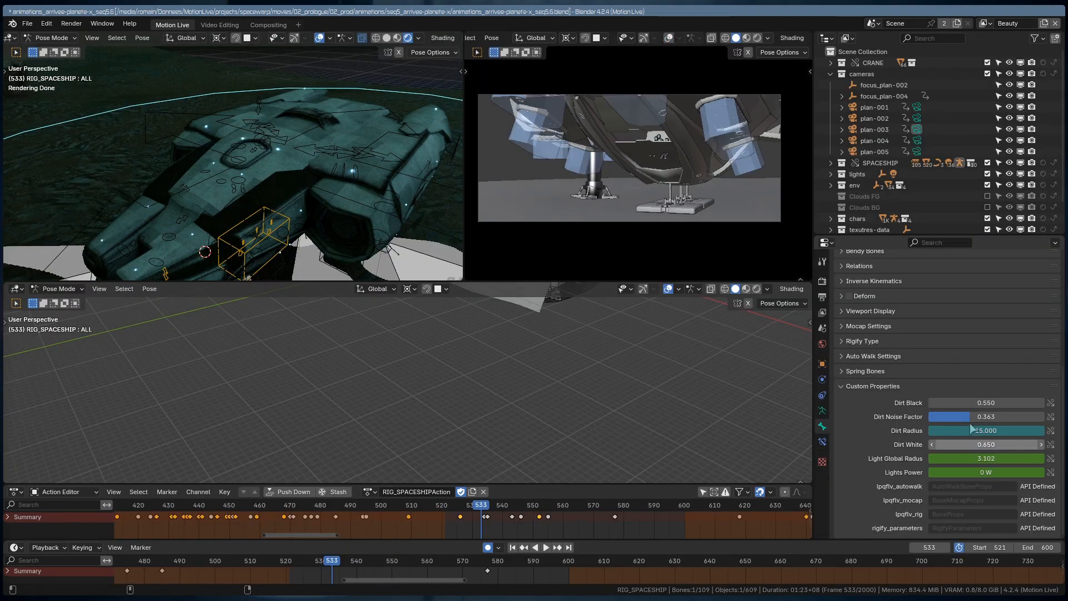